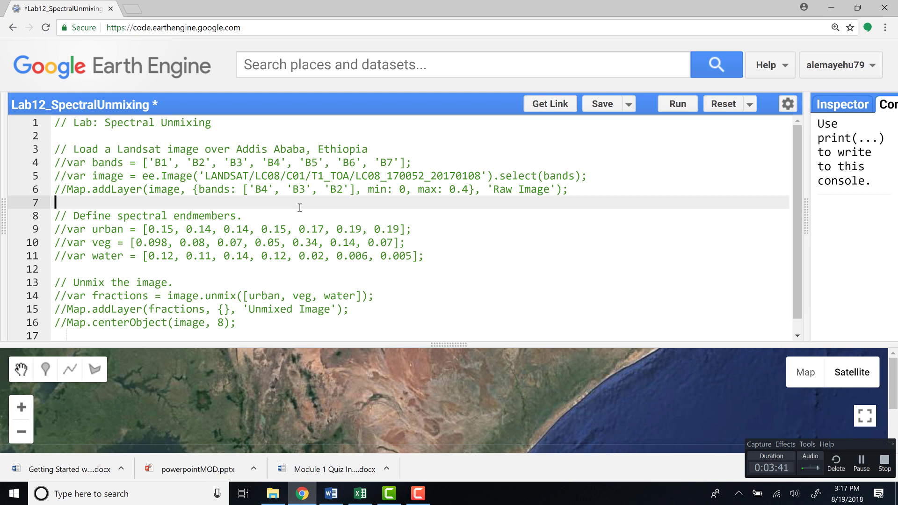
- Uncomment the band list and Landsat ee.Image loading lines
key("Up")
key("Up")
key("Up")
key("Up")
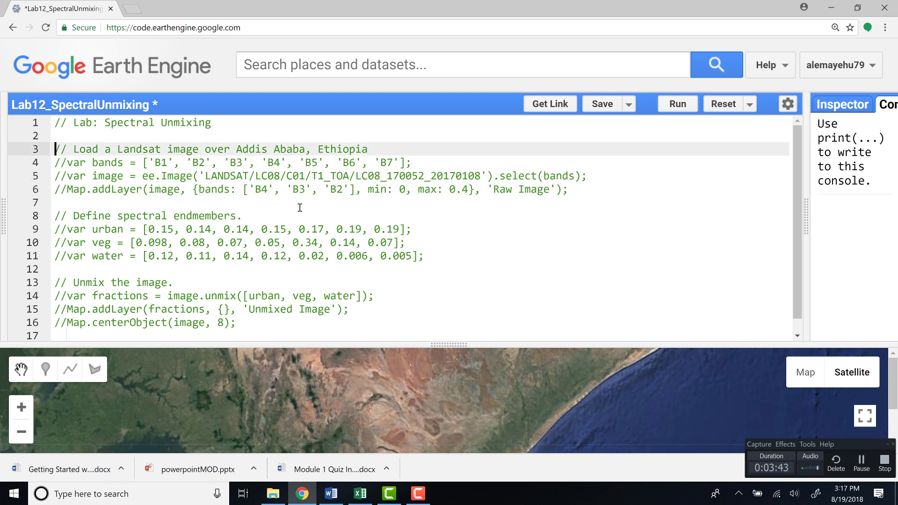
key("Down")
key("Delete")
key("Delete")
key("Down")
key("Delete")
key("Delete")
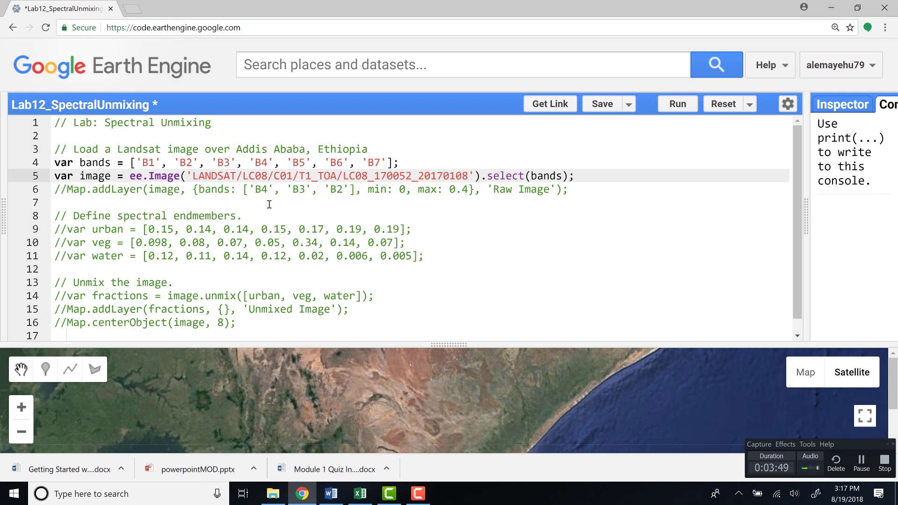
- Highlight the band list and image code, then uncomment the Raw Image Map.addLayer line
left_click_drag(532, 176, 550, 176)
mouse_move(401, 163)
left_mouse_down()
mouse_move(139, 175)
mouse_move(137, 162)
left_mouse_up()
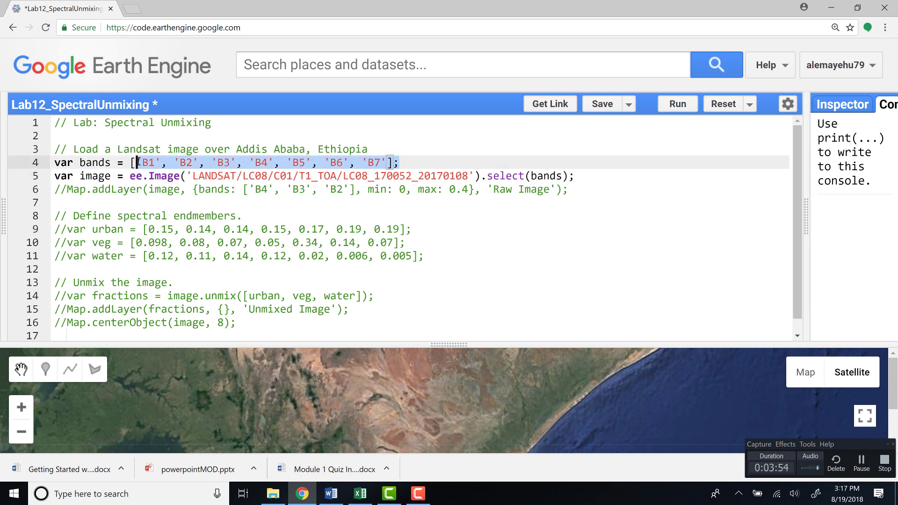
left_click(445, 162)
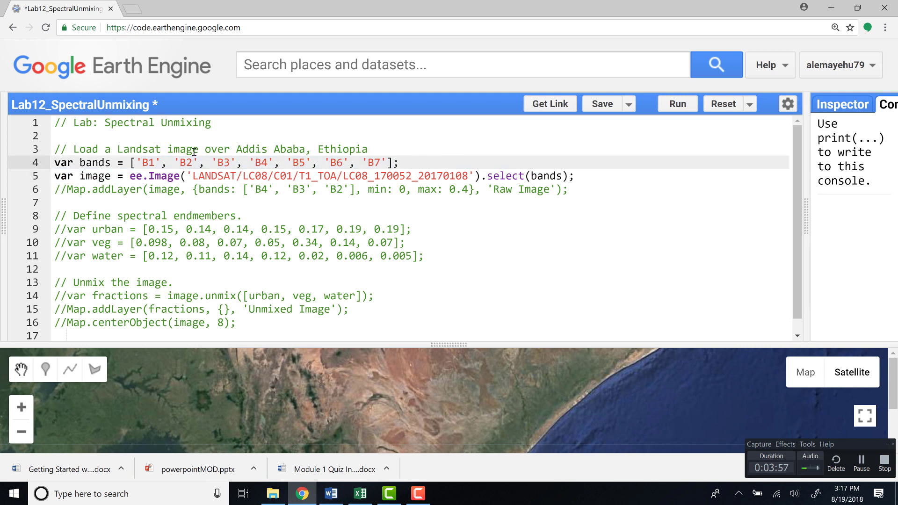
left_click(55, 190)
key("Delete")
key("Delete")
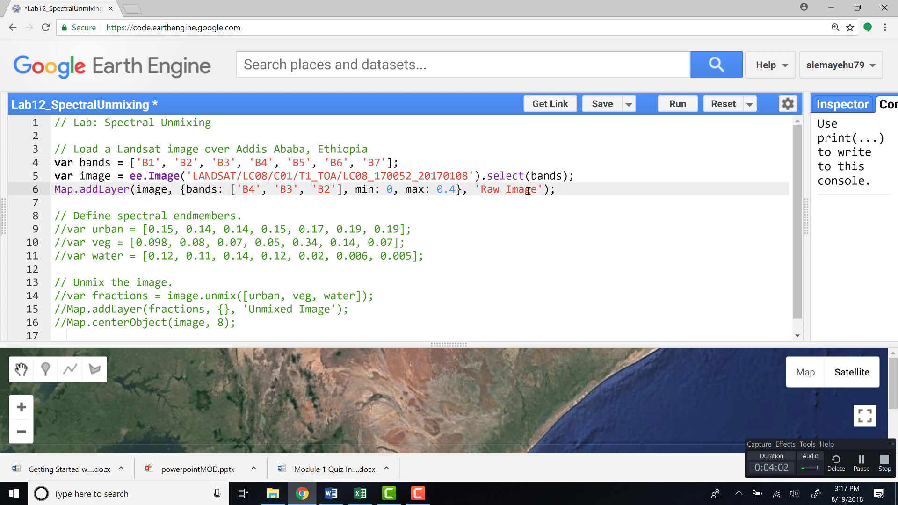
- Uncomment the urban, veg and water endmember array lines
left_click(61, 229)
key("BackSpace")
key("Delete")
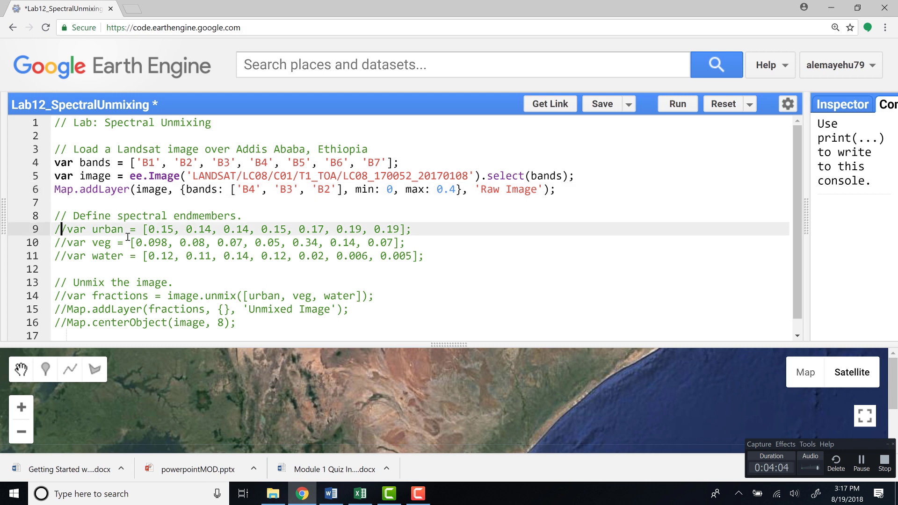
key("Down")
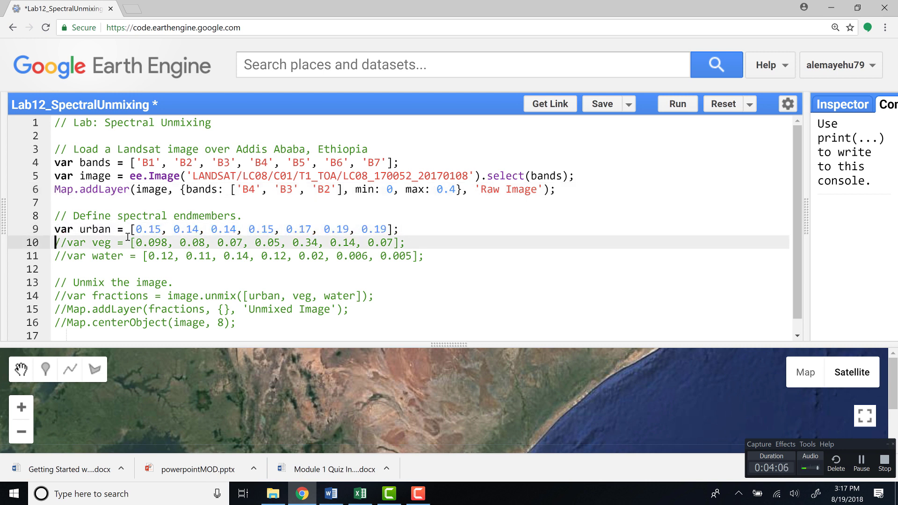
key("Delete")
key("Delete")
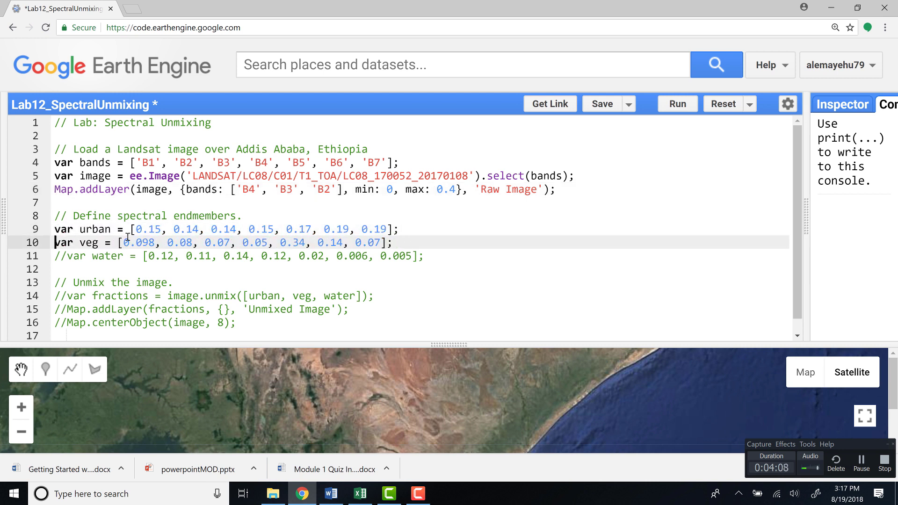
key("Down")
key("Delete")
key("Delete")
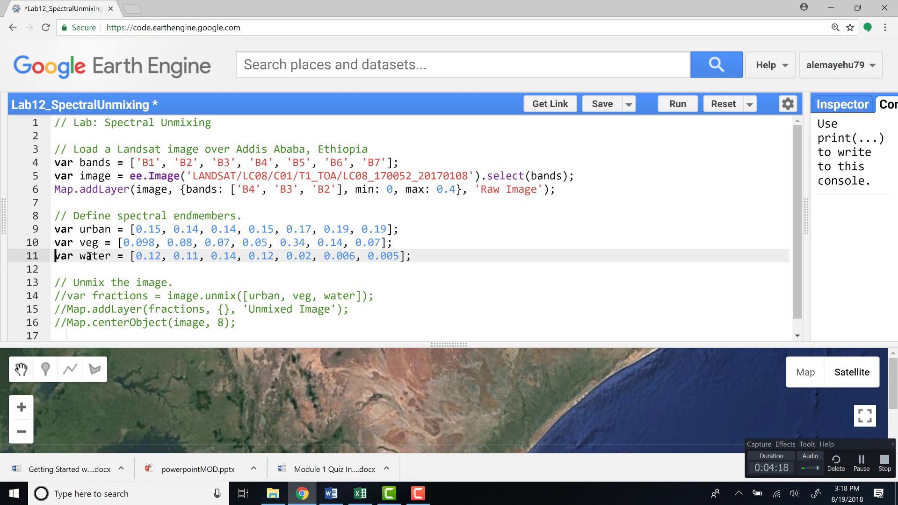
- Highlight the seven urban reflectance values and point out the veg and water lines
left_click(84, 231)
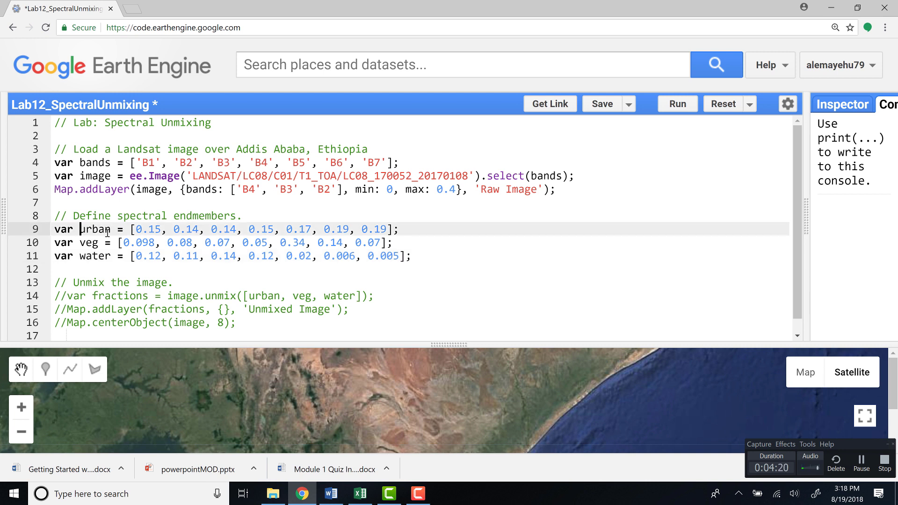
left_click(148, 232)
left_click_drag(135, 229, 393, 228)
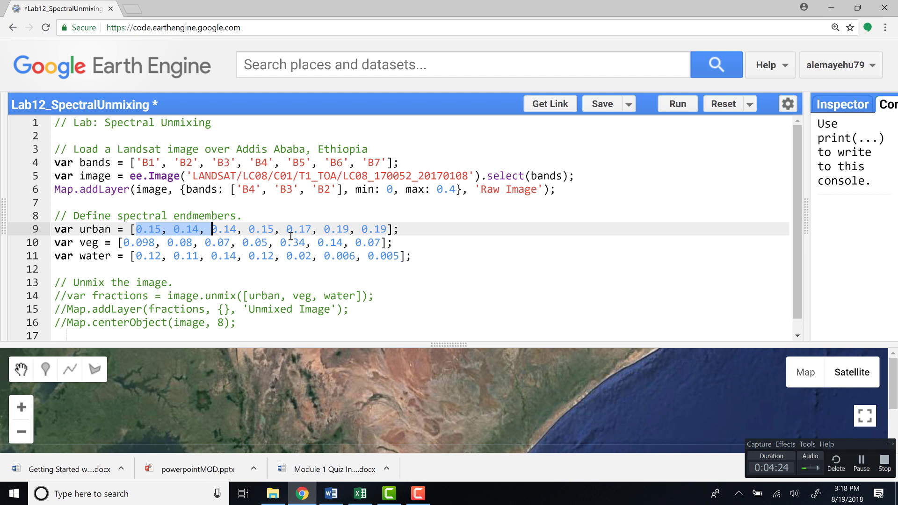
left_click(400, 230)
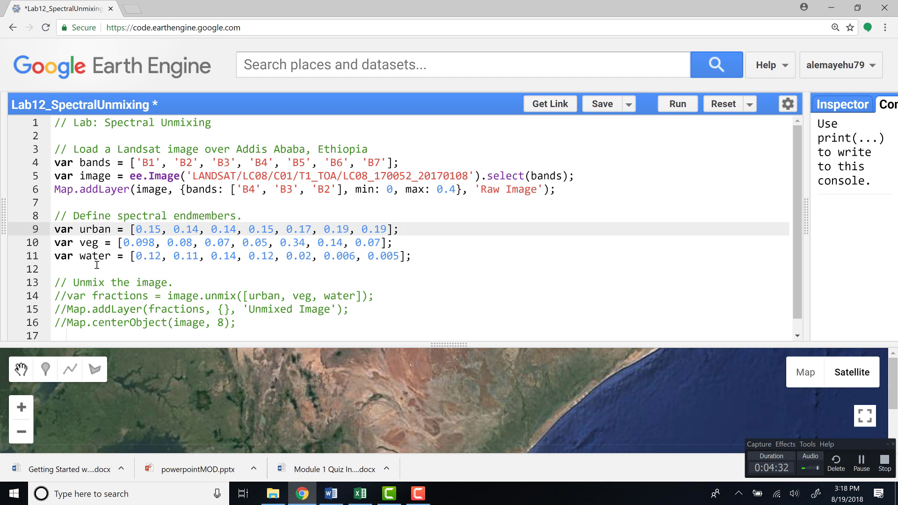
left_click(94, 243)
left_click(105, 256)
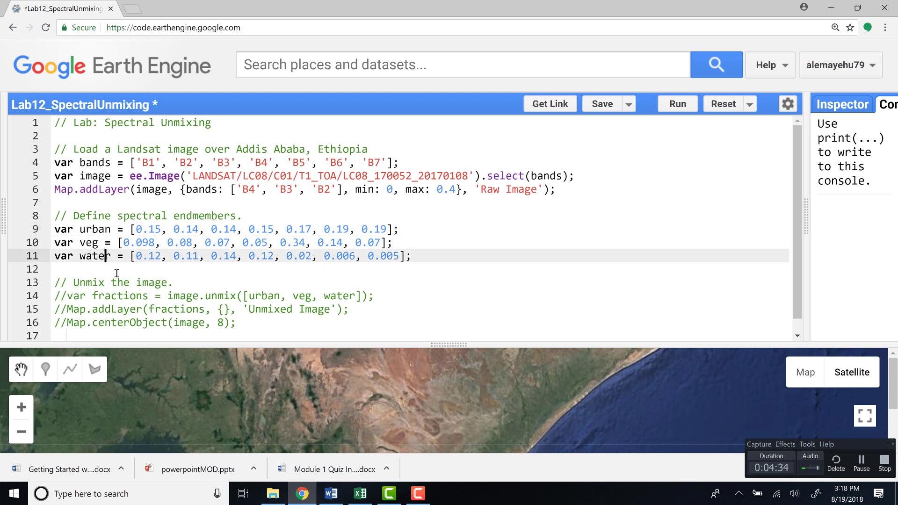
left_click(104, 275)
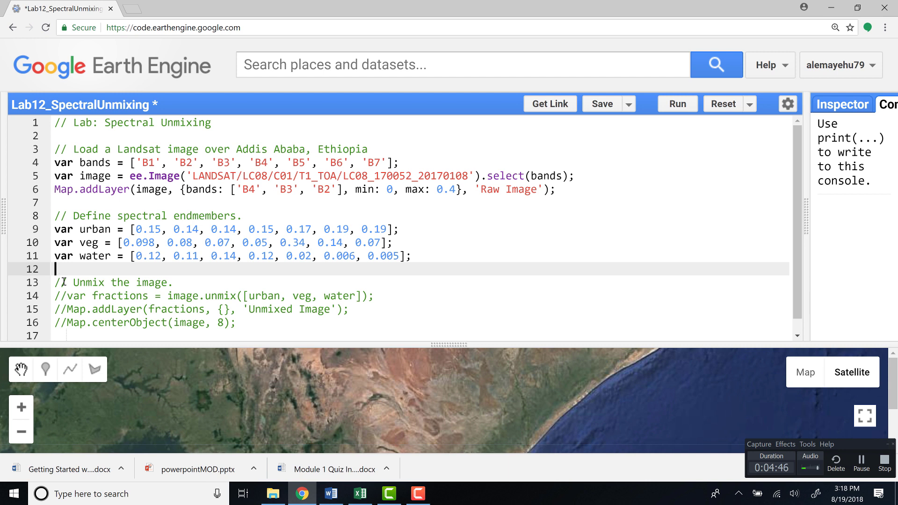
- Uncomment the unmixing line and point out the fractions variable and source image
left_click(75, 298)
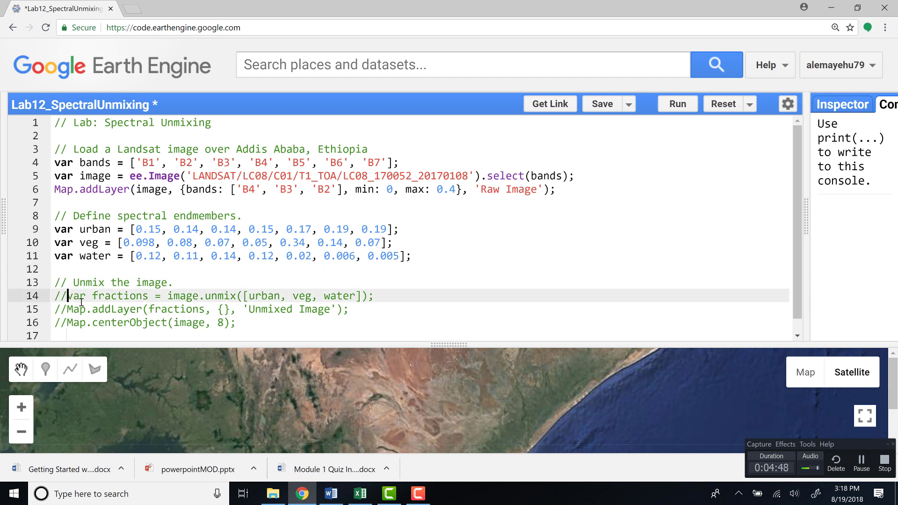
key("BackSpace")
key("Delete")
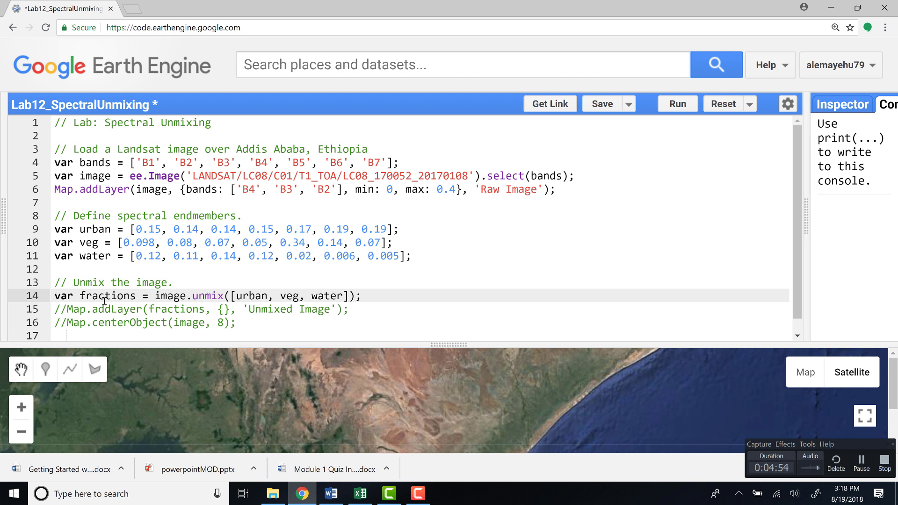
left_click_drag(83, 297, 185, 298)
left_click(156, 298)
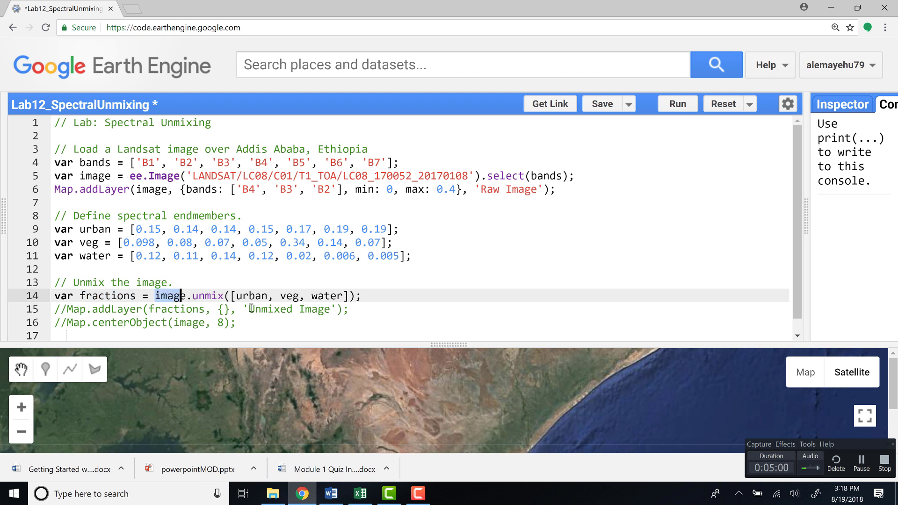
- Highlight the unmix function name and the endmember list passed to it
left_click_drag(193, 296, 224, 297)
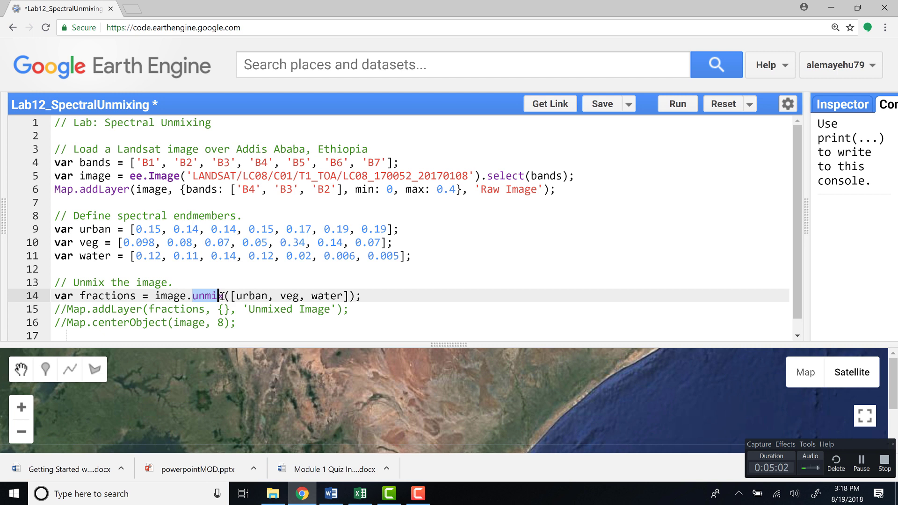
left_click(225, 296)
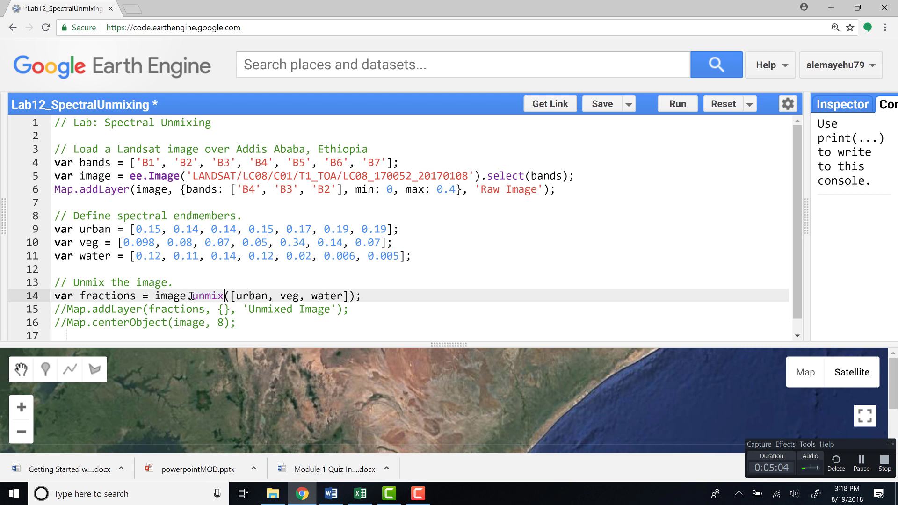
left_click_drag(190, 297, 332, 296)
left_click(262, 297)
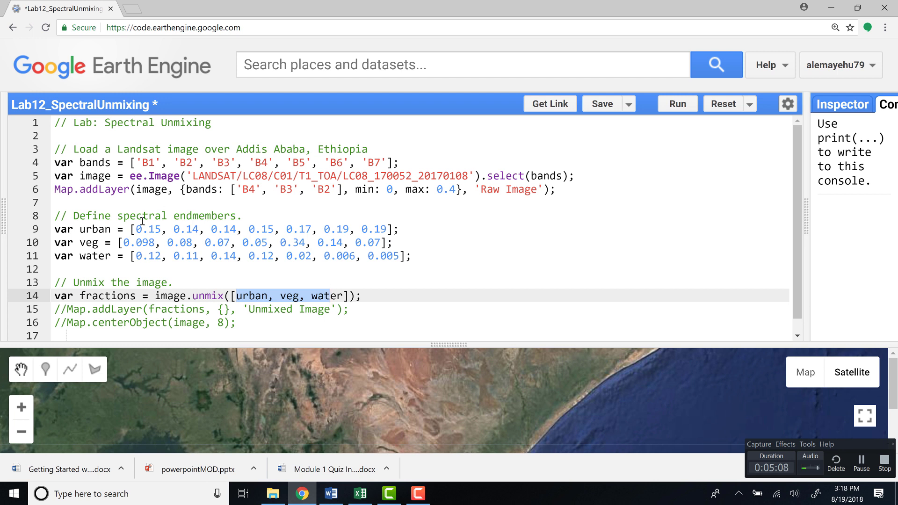
left_click(282, 296)
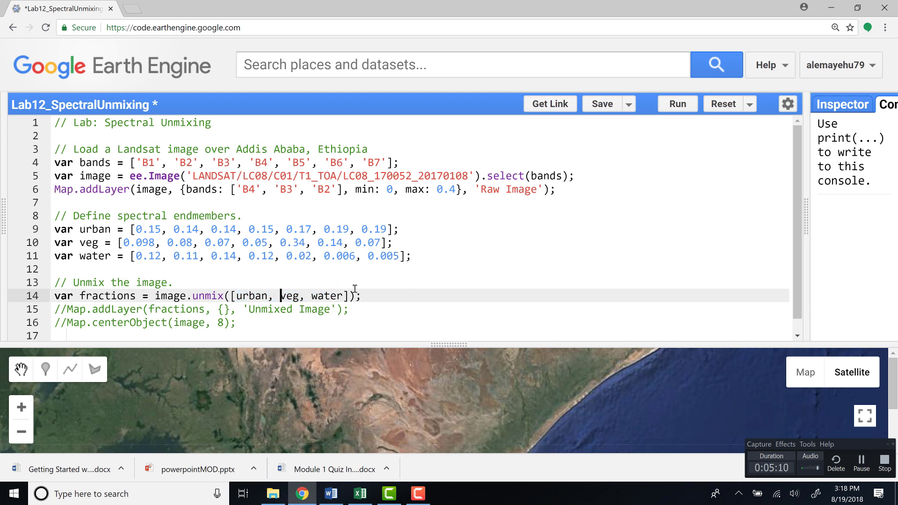
- Uncomment the Unmixed Image layer line and Map.centerObject(image, 8)
left_click(55, 312)
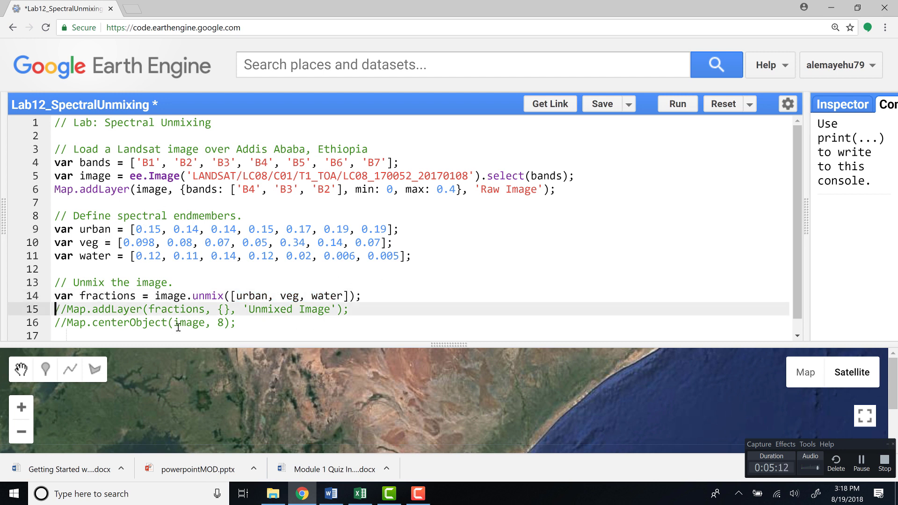
key("Delete")
key("Delete")
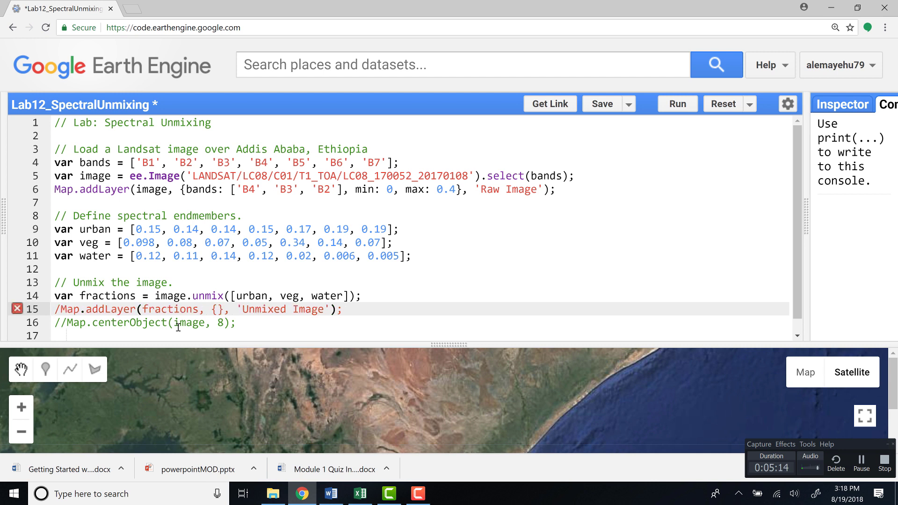
key("Down")
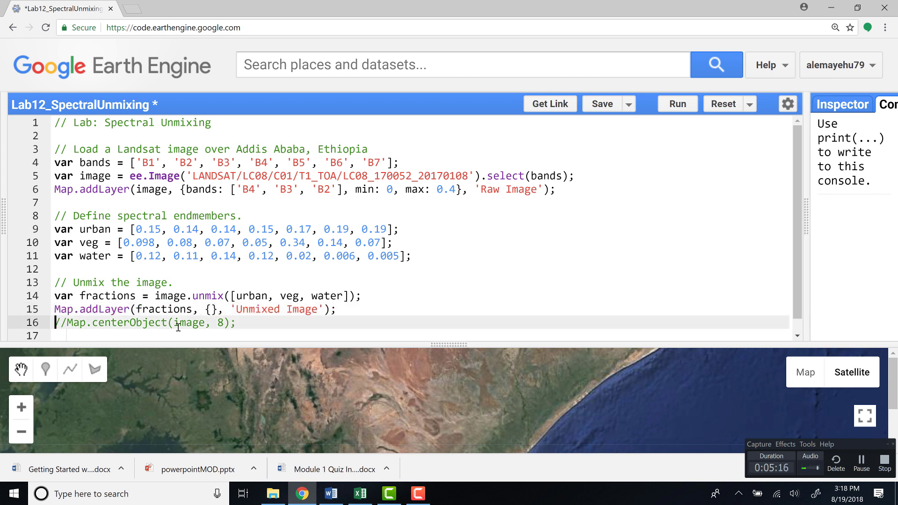
key("Delete")
key("Delete")
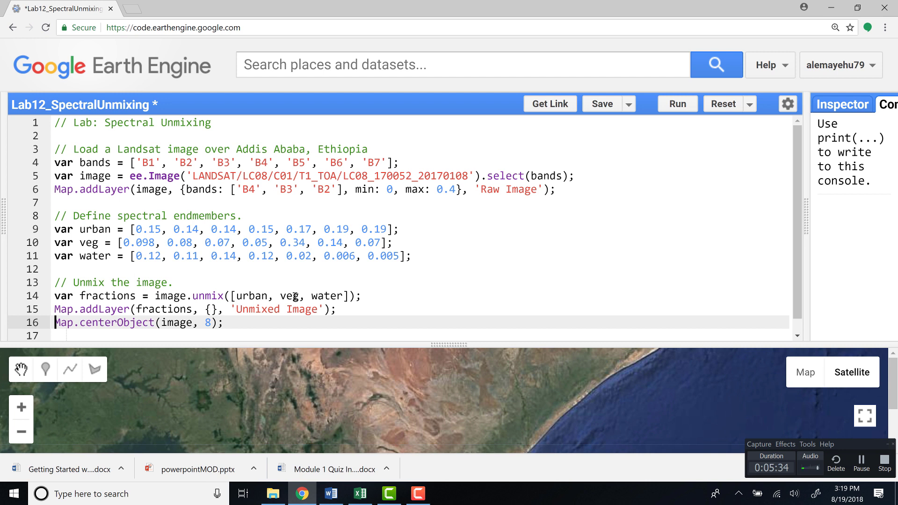
- Run the script, enlarge the map, and show Raw Image instead of Unmixed Image
left_click(677, 106)
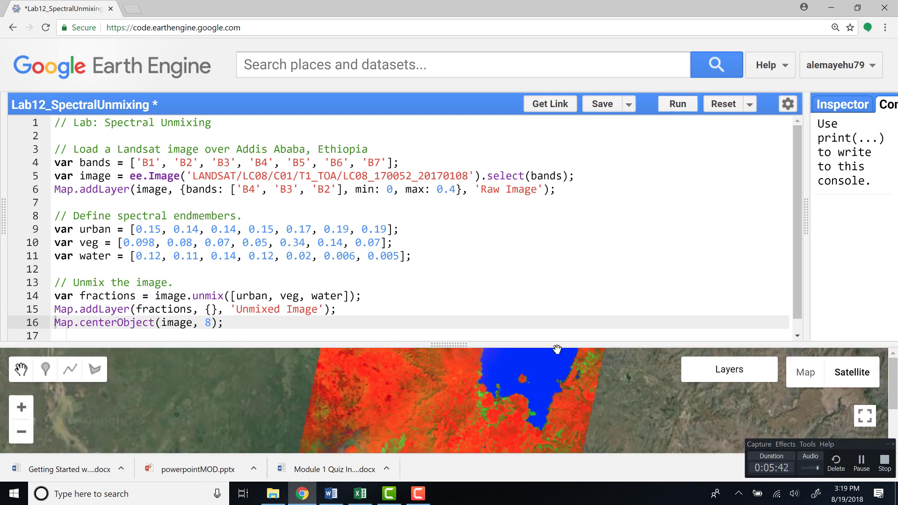
left_click_drag(449, 344, 449, 178)
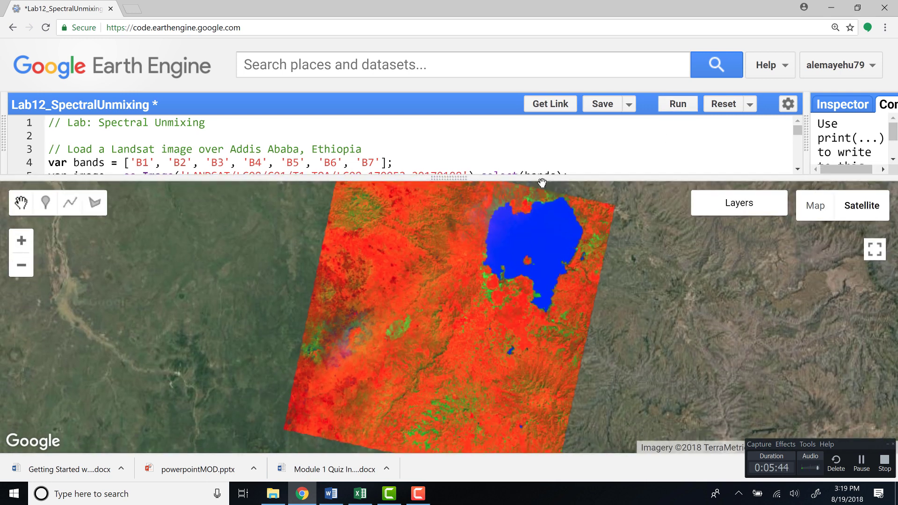
left_click(614, 247)
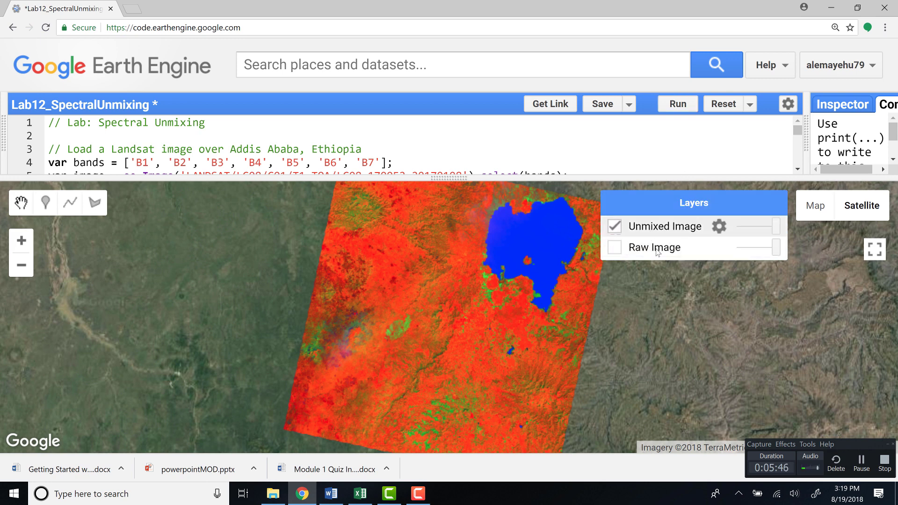
left_click(615, 226)
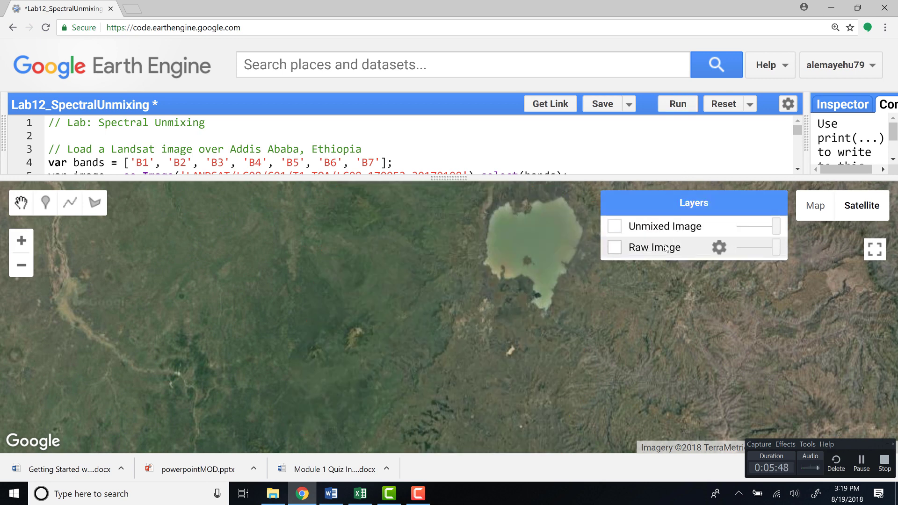
left_click(615, 247)
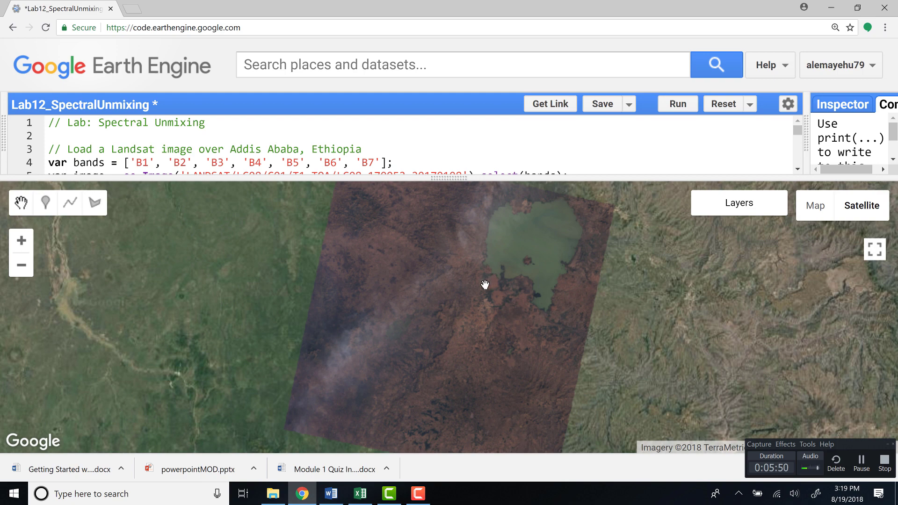
scroll(485, 285, "up", 1)
scroll(445, 275, "up", 1)
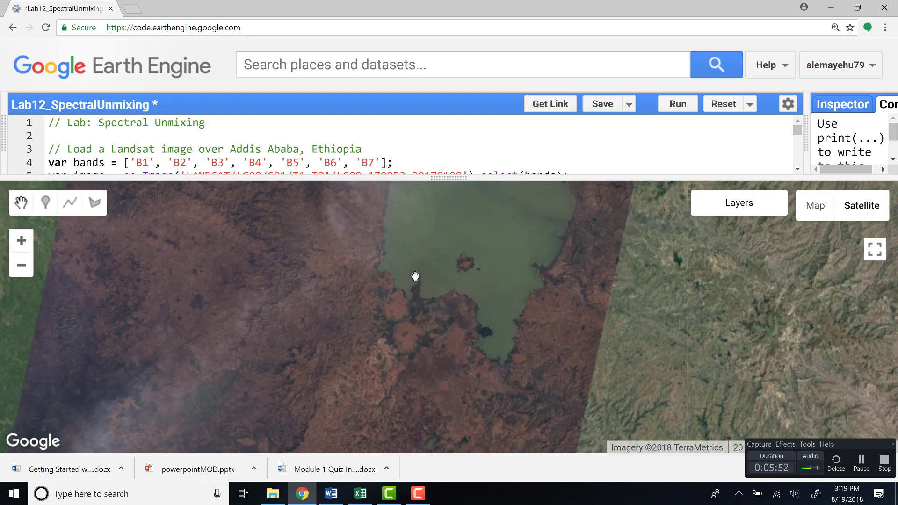
scroll(545, 327, "up", 1)
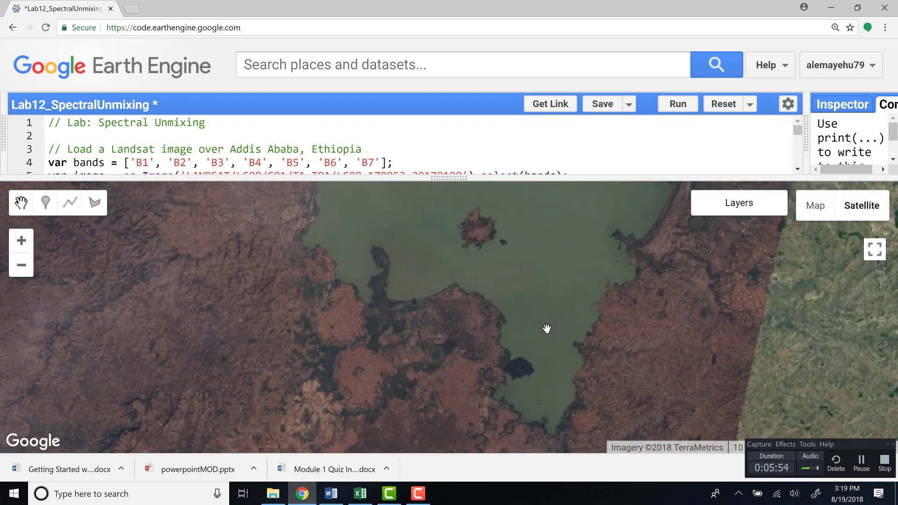
scroll(419, 323, "up", 1)
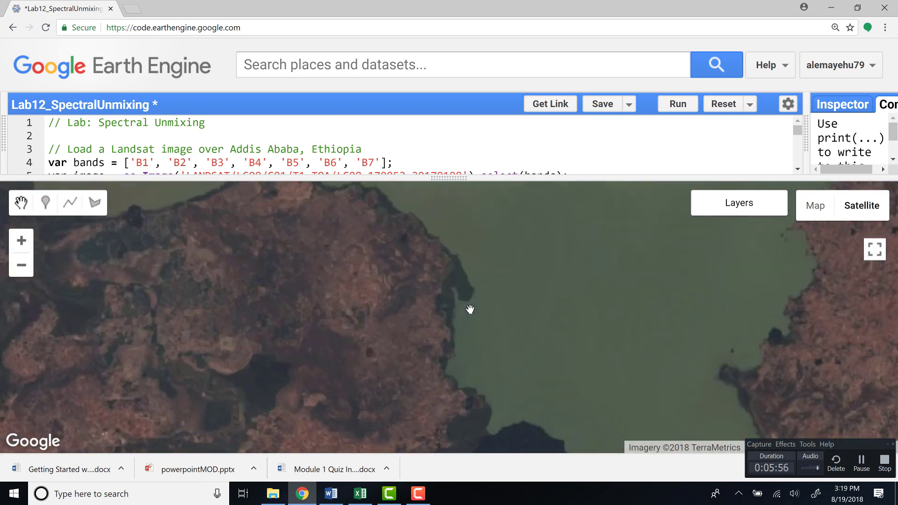
scroll(496, 309, "down", 2)
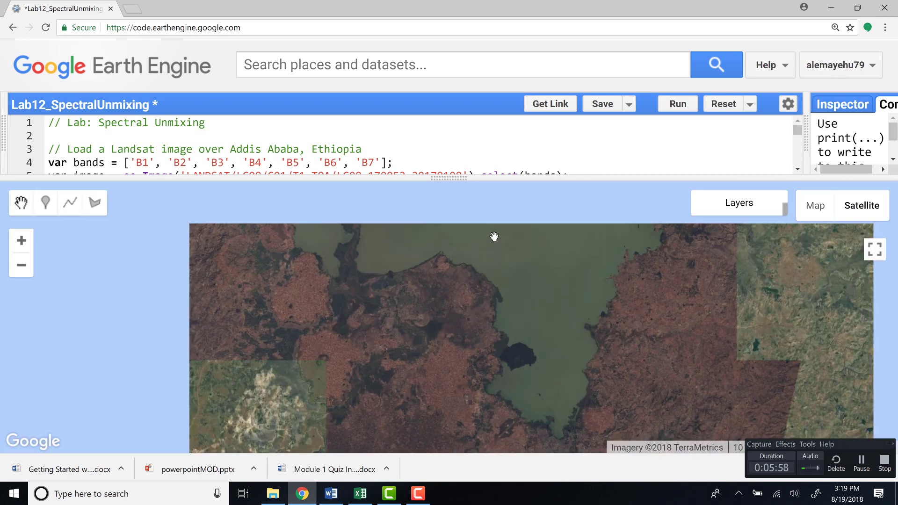
scroll(395, 295, "up", 2)
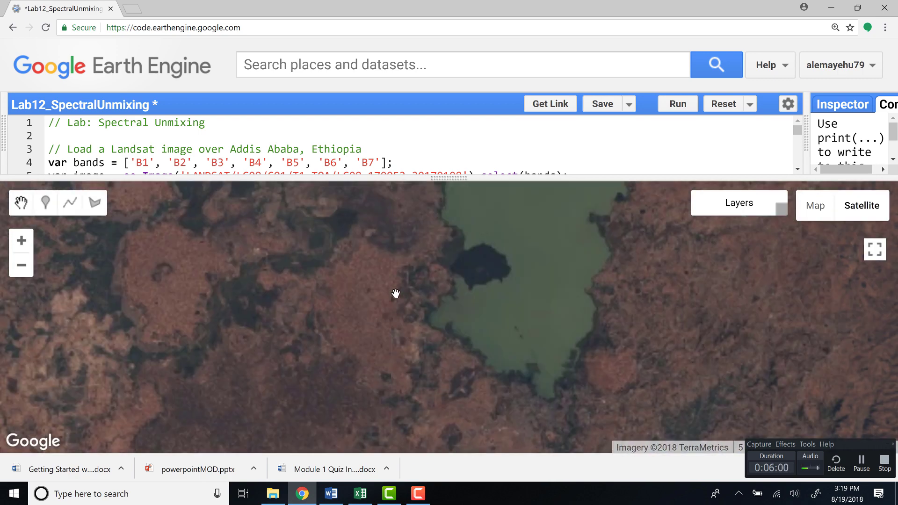
scroll(463, 302, "up", 2)
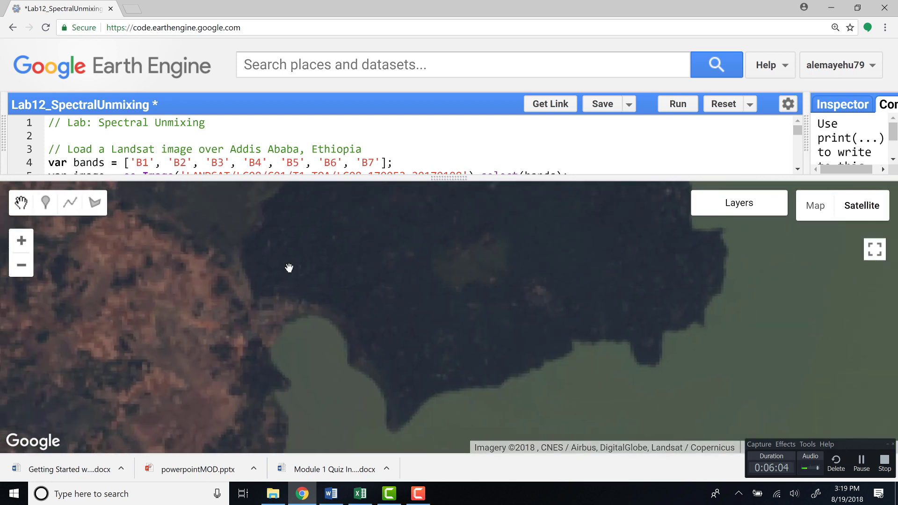
scroll(374, 267, "down", 1)
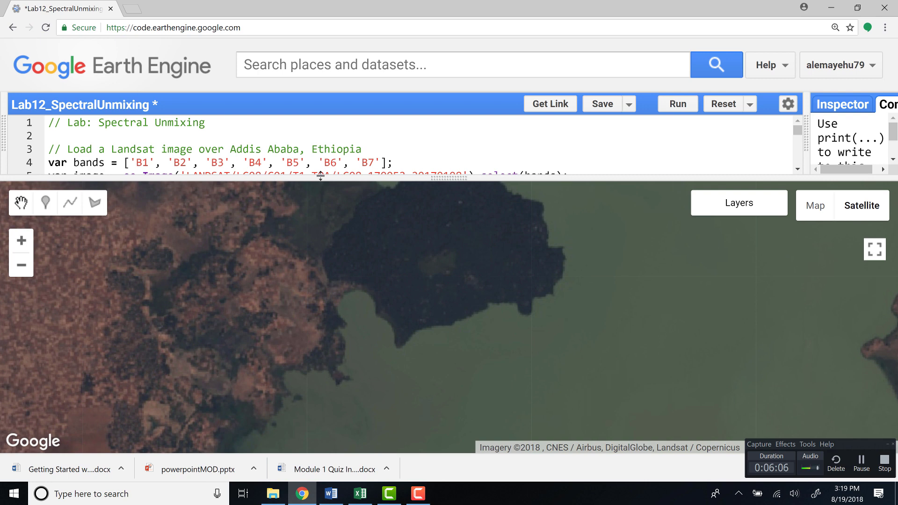
- Resize the code editor and map, then swap the Raw Image layer for Unmixed Image
left_click_drag(323, 182, 341, 325)
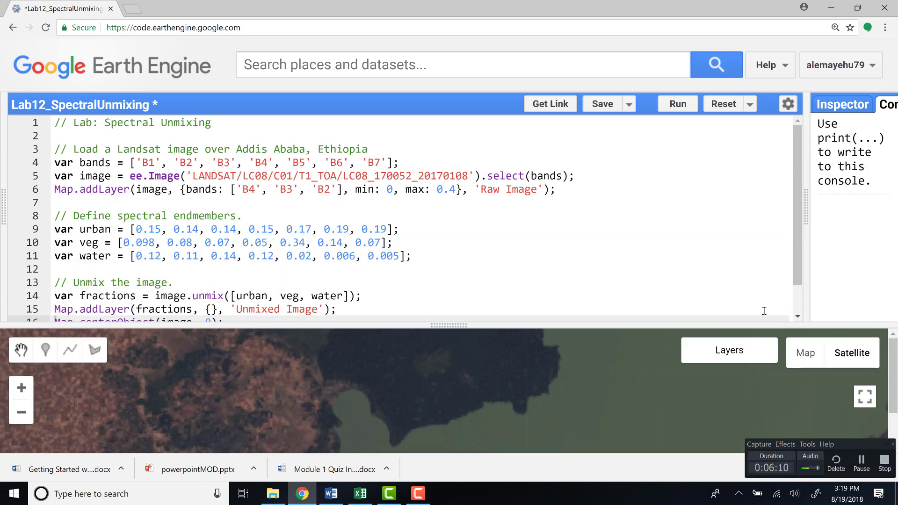
left_click_drag(695, 324, 724, 247)
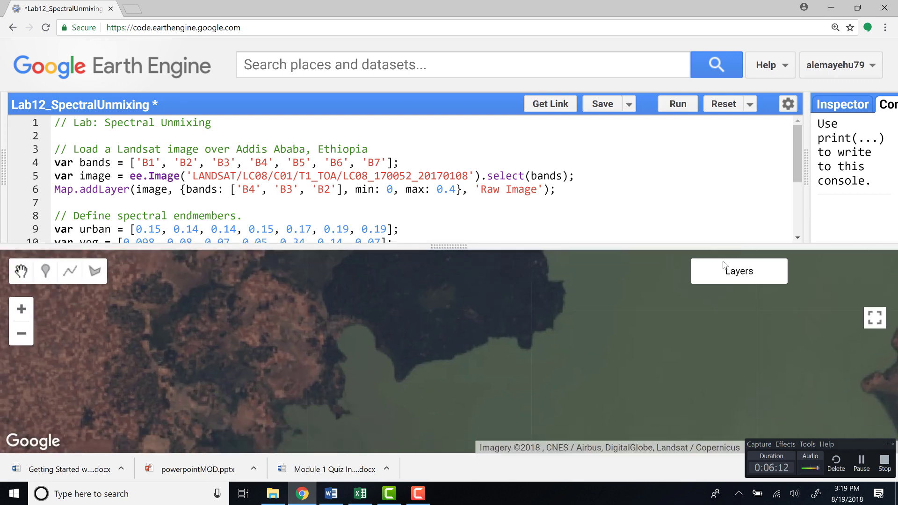
mouse_move(739, 271)
left_click(662, 319)
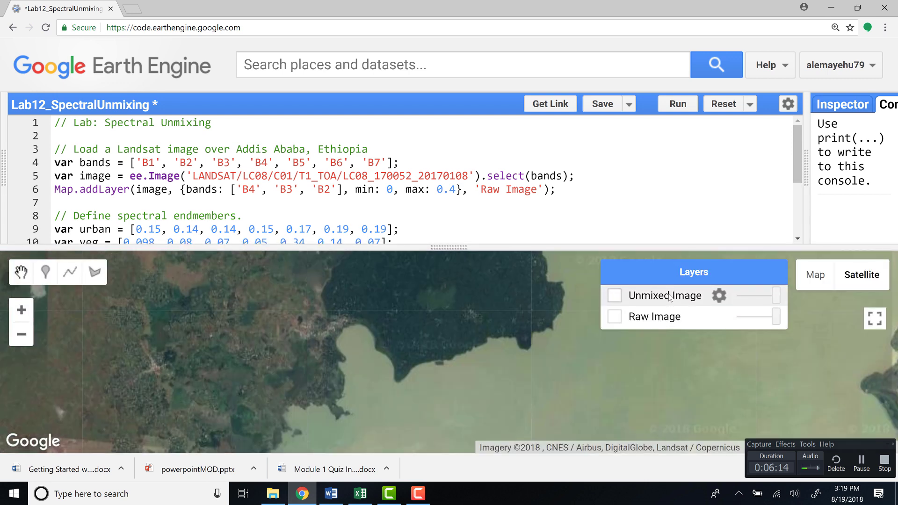
left_click(671, 298)
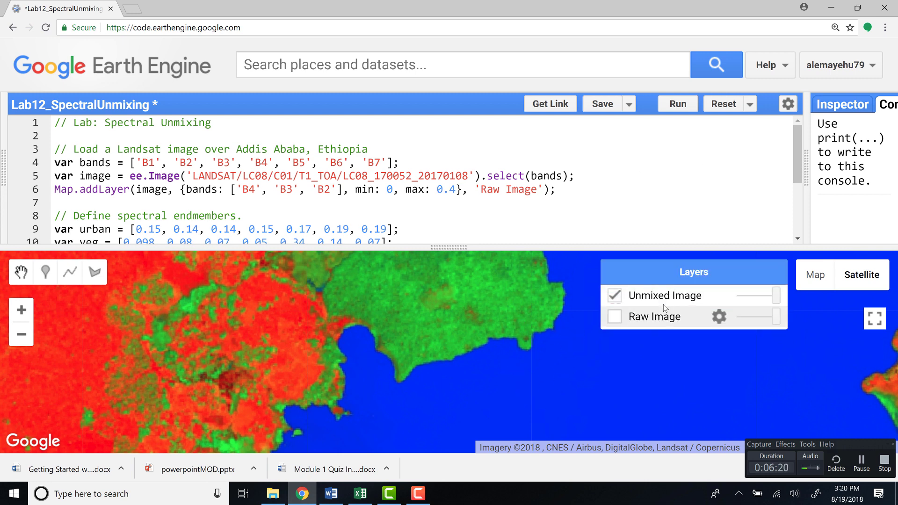
- Toggle the Unmixed Image layer off and on twice to compare it
left_click(664, 305)
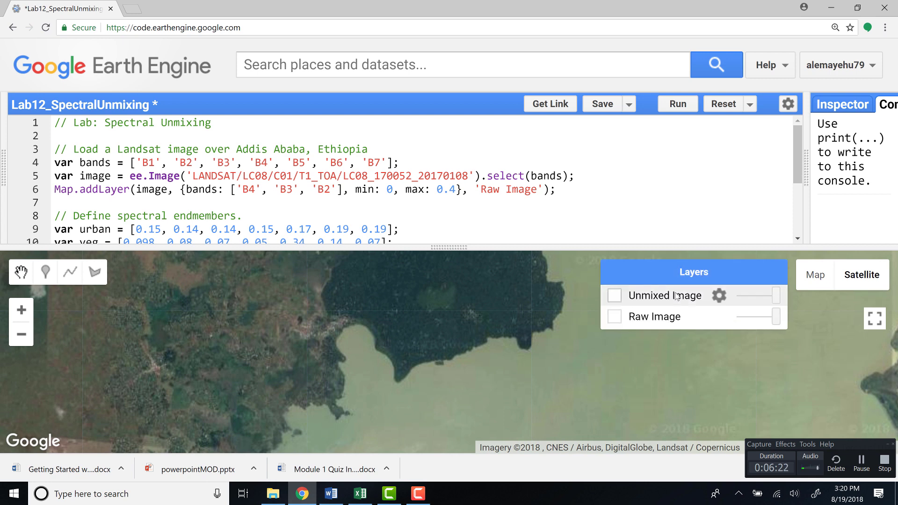
left_click(674, 298)
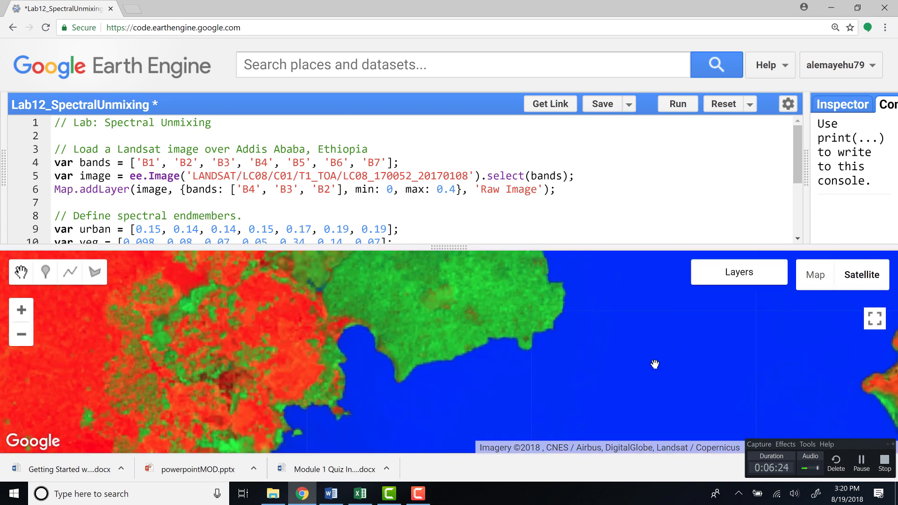
left_click(660, 306)
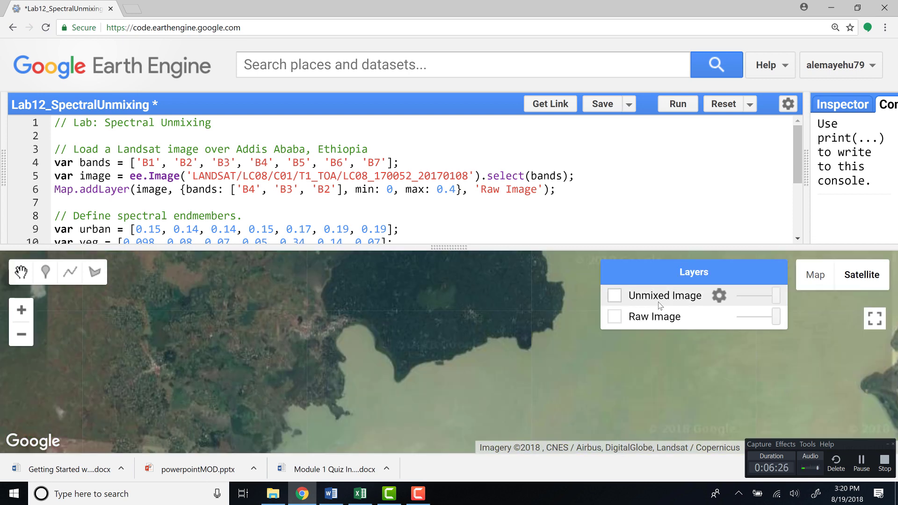
left_click(660, 303)
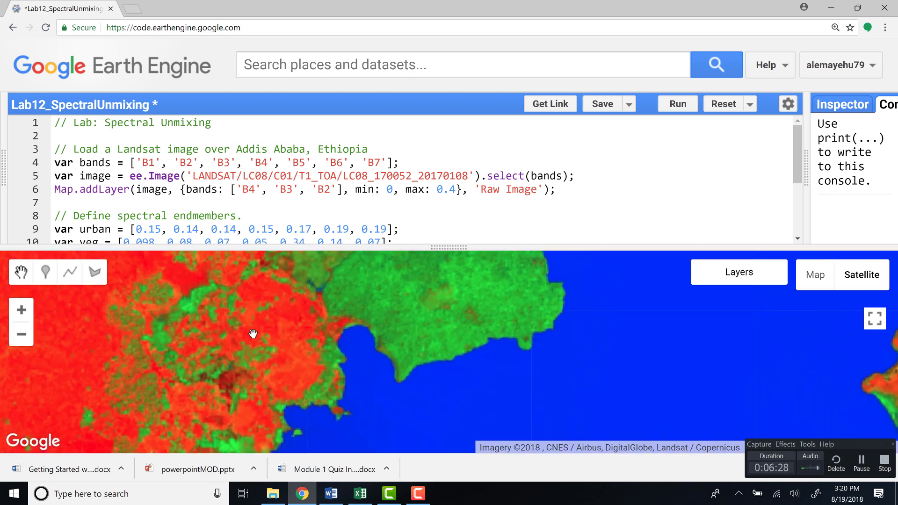
scroll(596, 330, "down", 1)
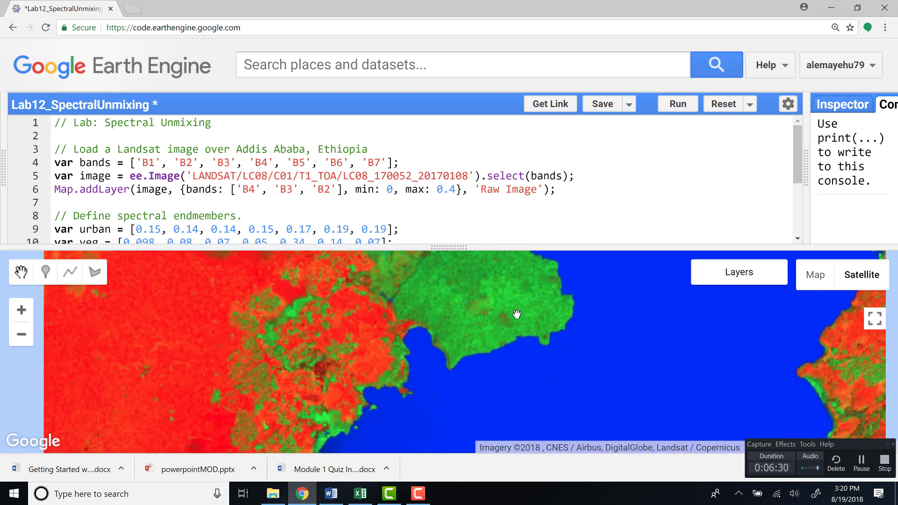
scroll(496, 322, "down", 1)
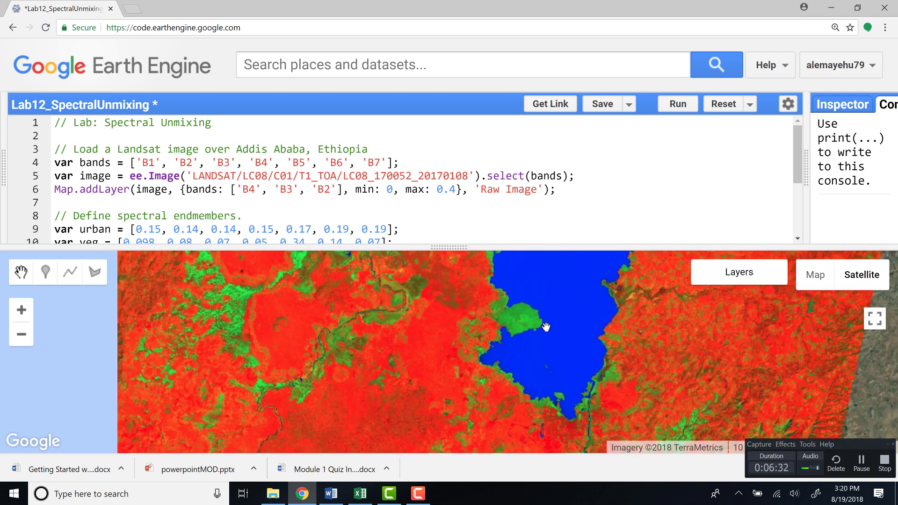
scroll(545, 320, "down", 1)
scroll(547, 319, "down", 1)
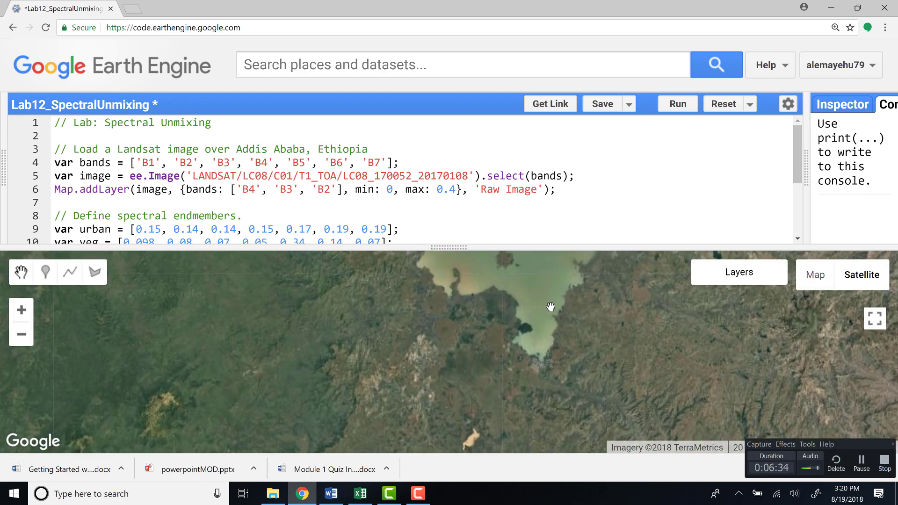
scroll(545, 335, "down", 1)
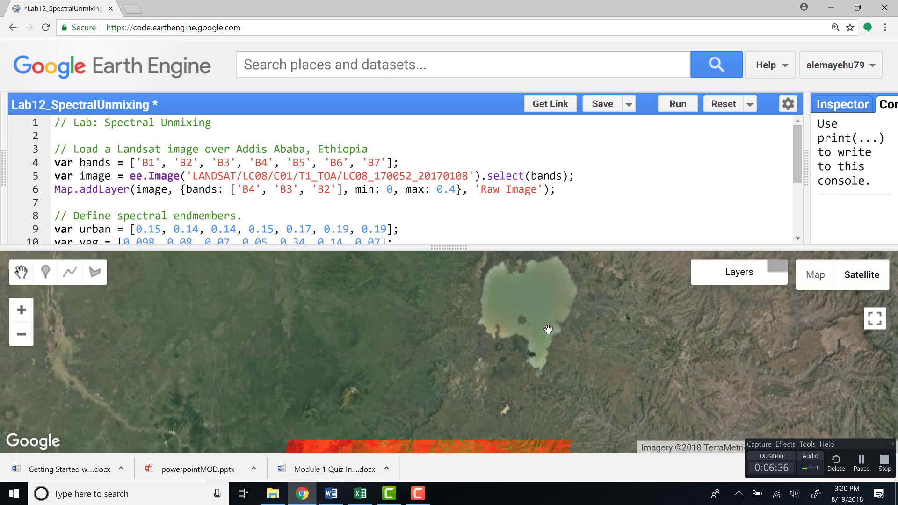